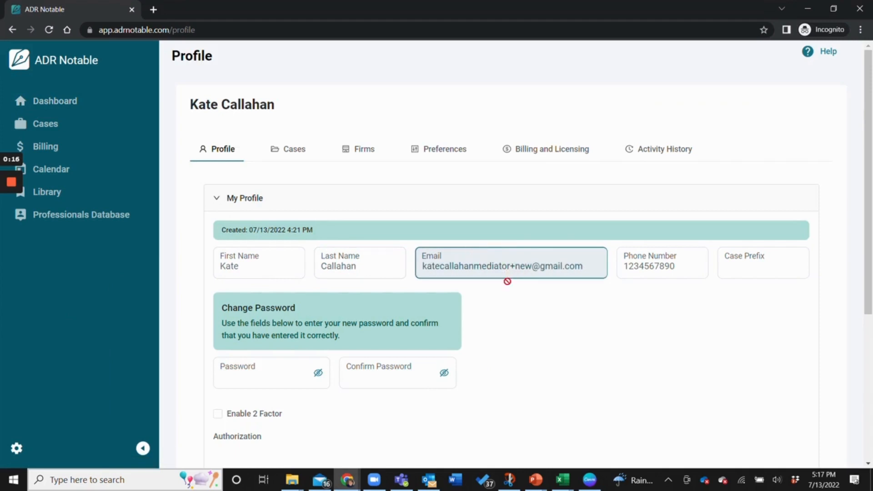
Scroll down the Profile page past the My Profile fields.
scroll(485, 315, "down", 3)
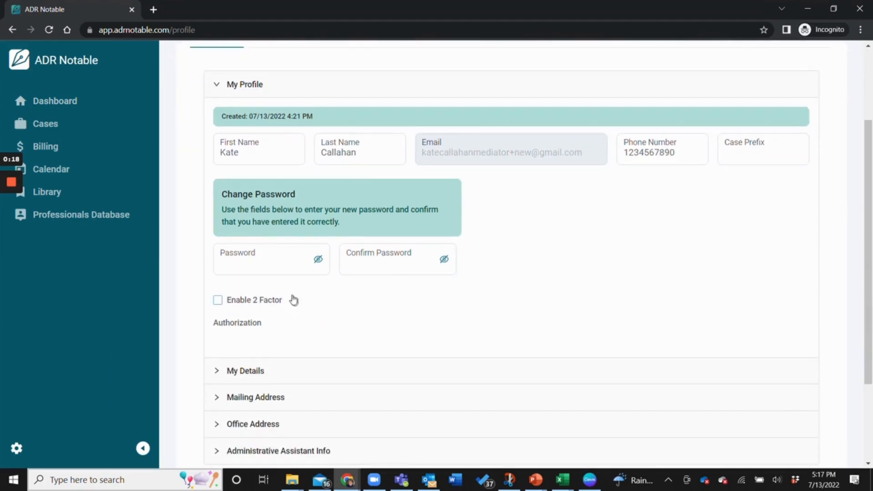
Enable two-factor authentication in the profile.
left_click(292, 262)
left_click(432, 249)
mouse_move(256, 304)
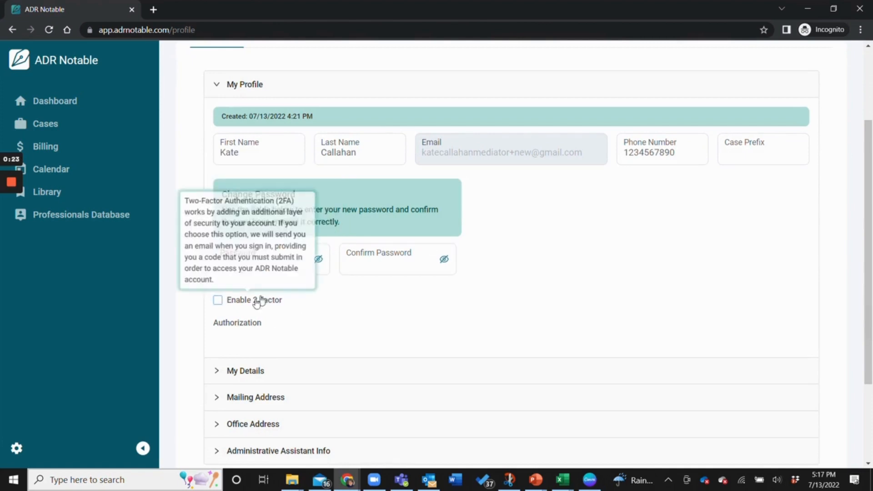
left_click(217, 301)
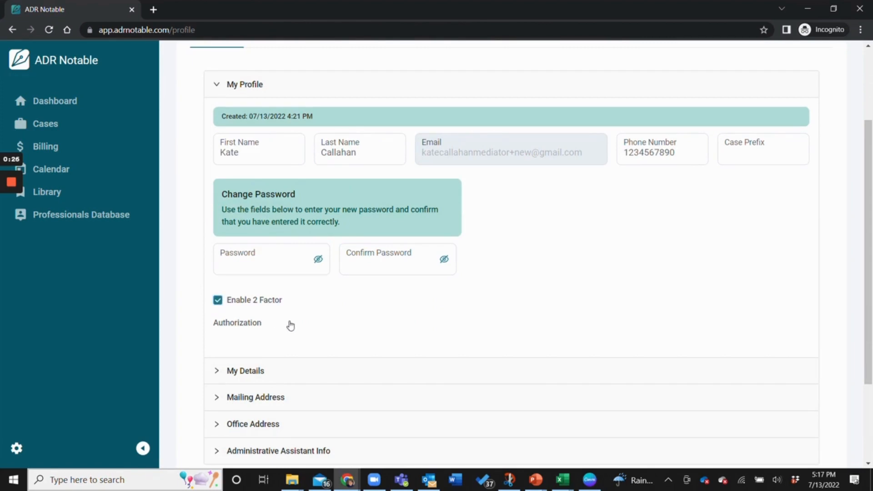
Add English and Spanish as Languages Spoken under My Details.
scroll(291, 324, "down", 3)
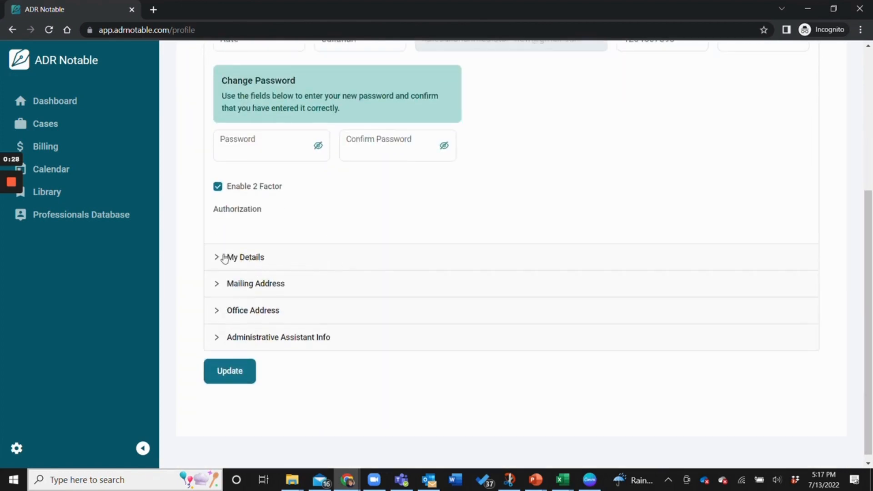
left_click(217, 257)
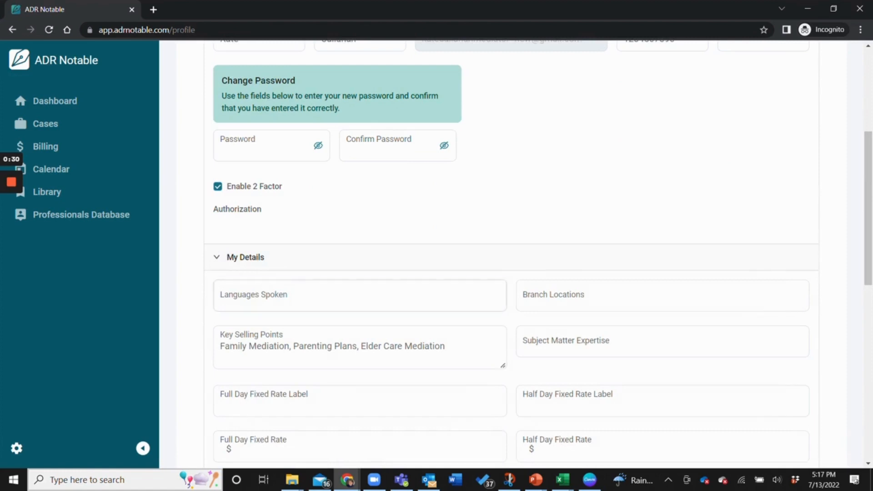
left_click(261, 287)
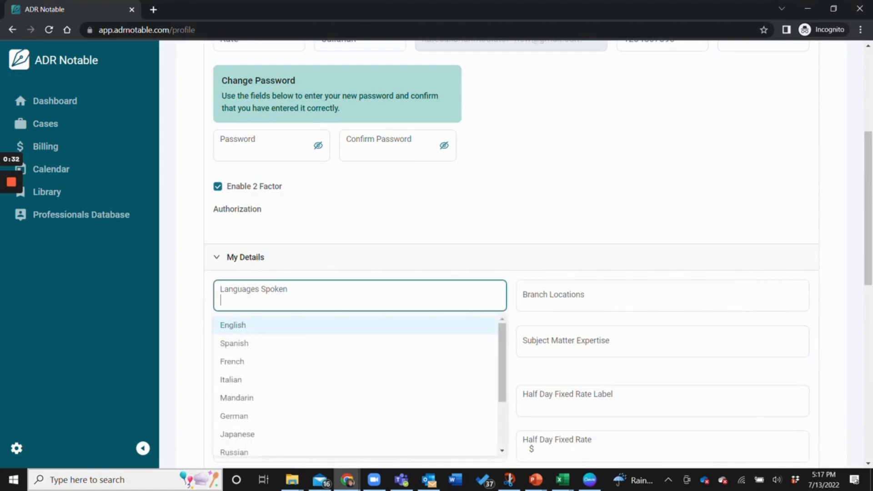
left_click(238, 323)
left_click(239, 344)
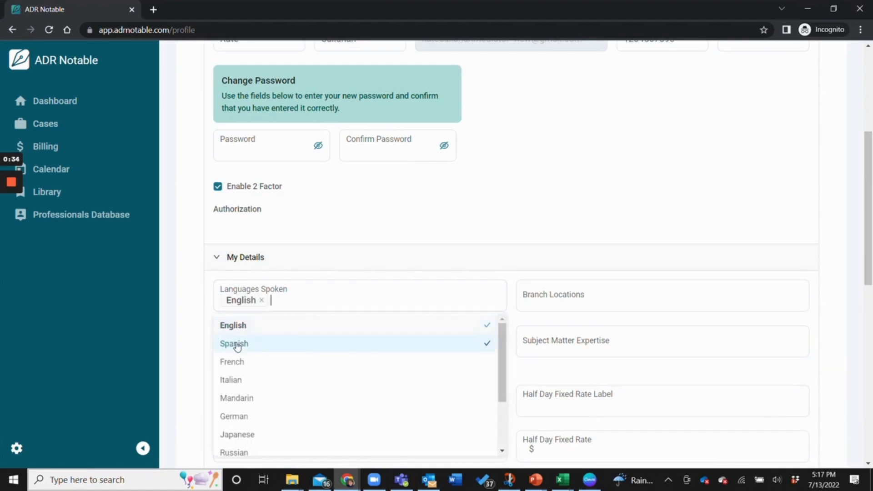
left_click(533, 309)
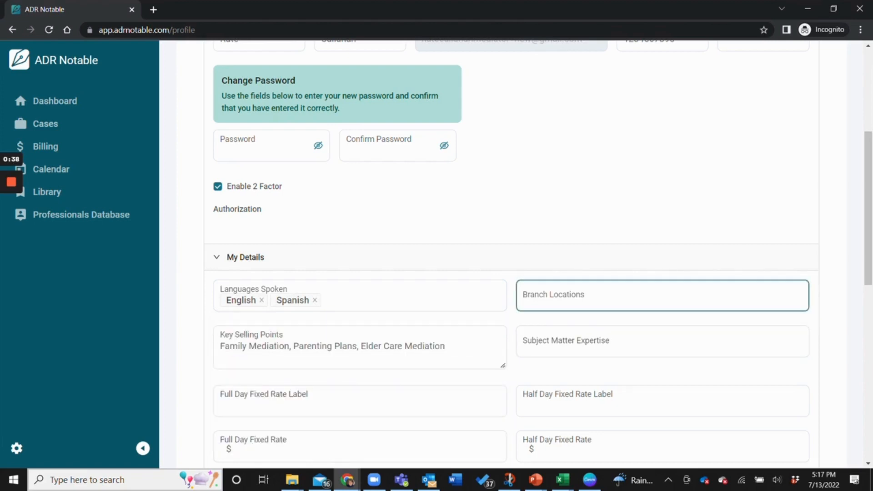
left_click(471, 330)
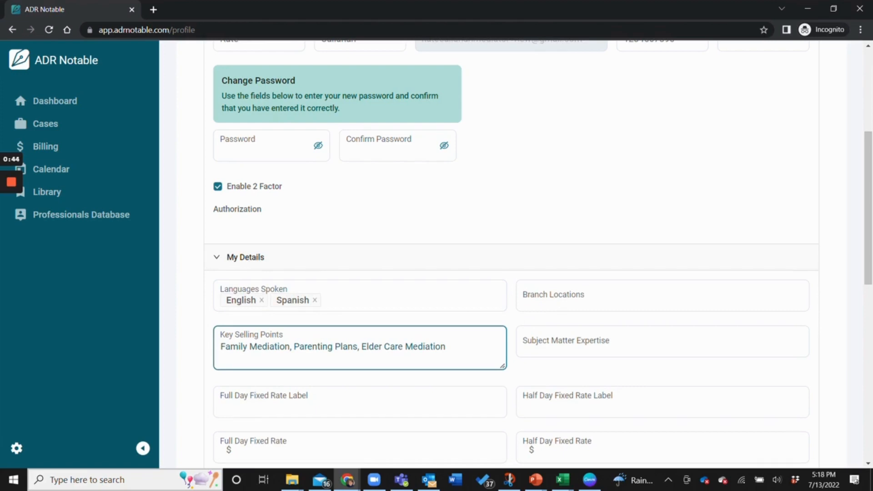
Set the full-day fixed rate label to 'Standard Daily' at $2,000.
scroll(409, 282, "down", 2)
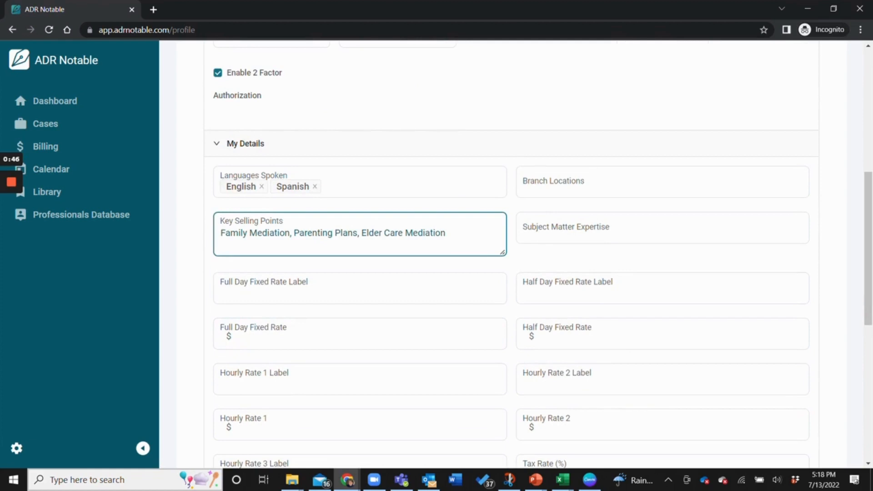
left_click(374, 277)
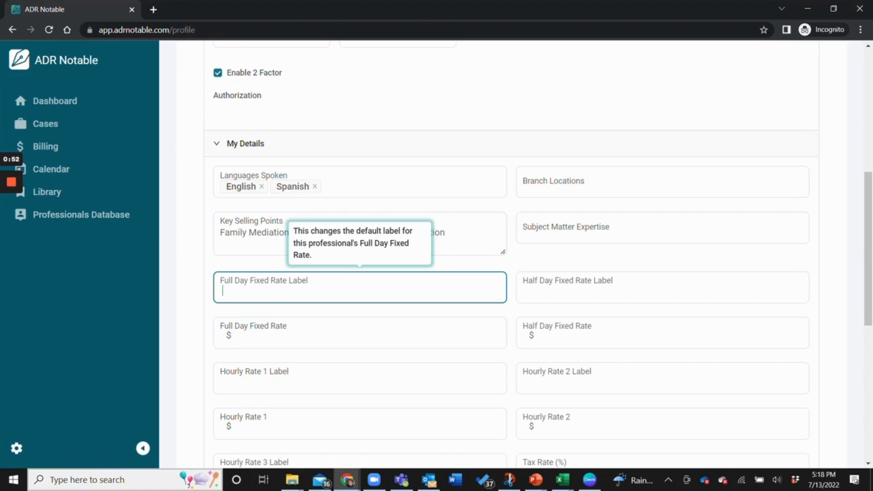
type("Standard Daily")
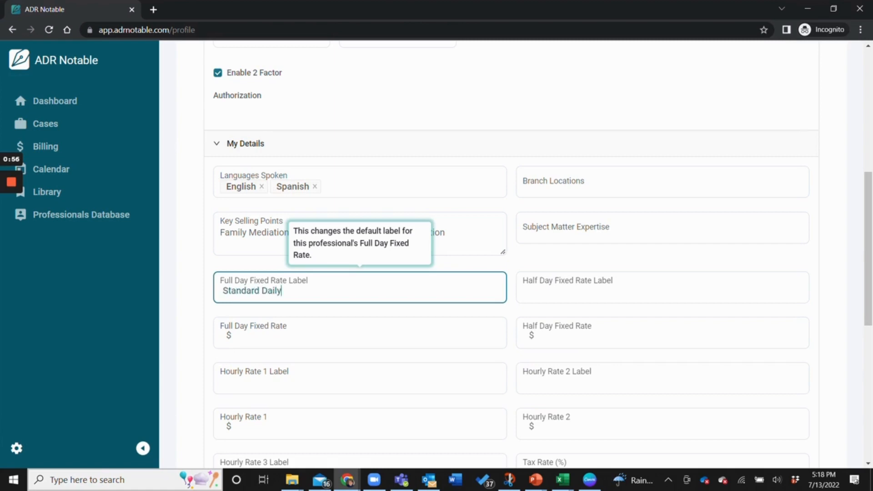
left_click(349, 328)
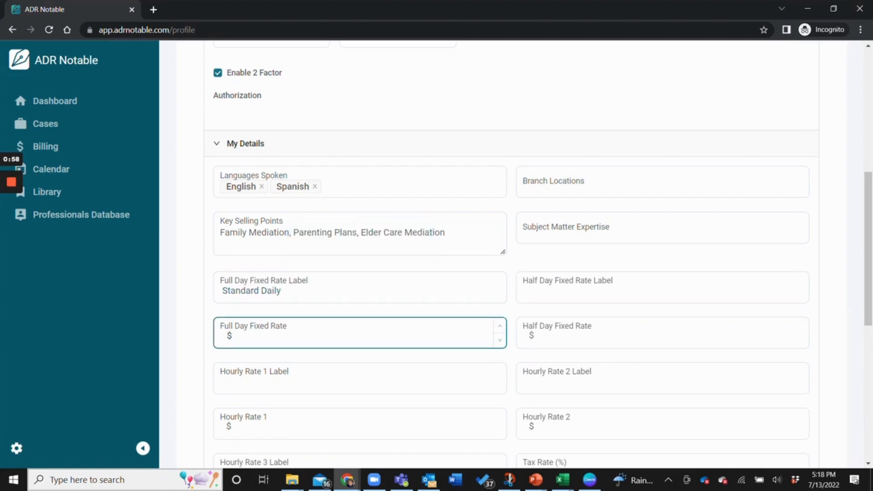
type("2000")
Set the first hourly rate to 'Standard Hourly' at $250.
left_click(360, 380)
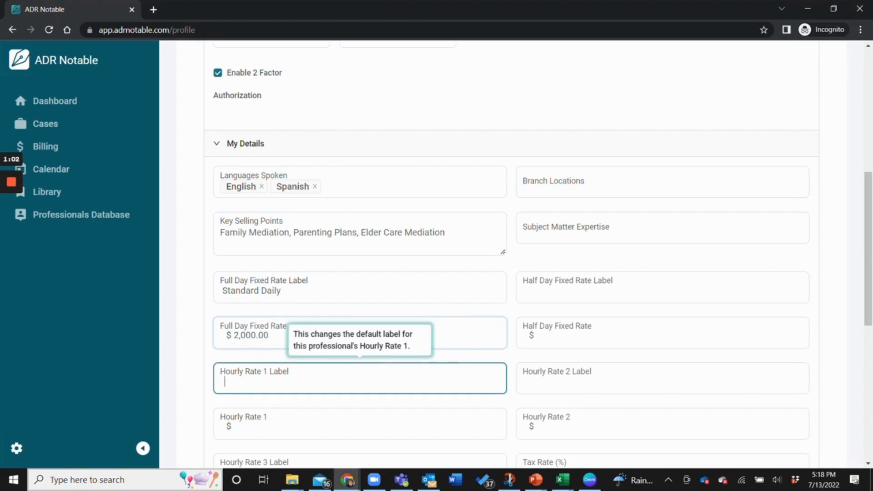
type("Standard")
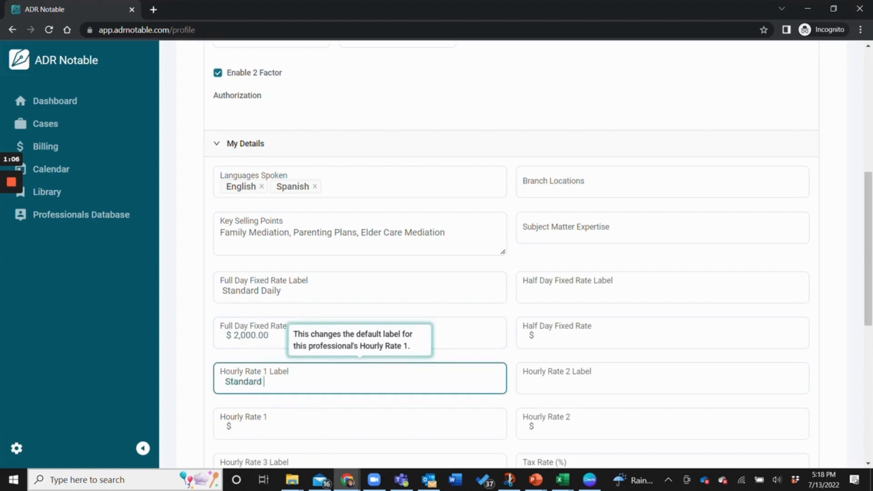
type(" Hourly")
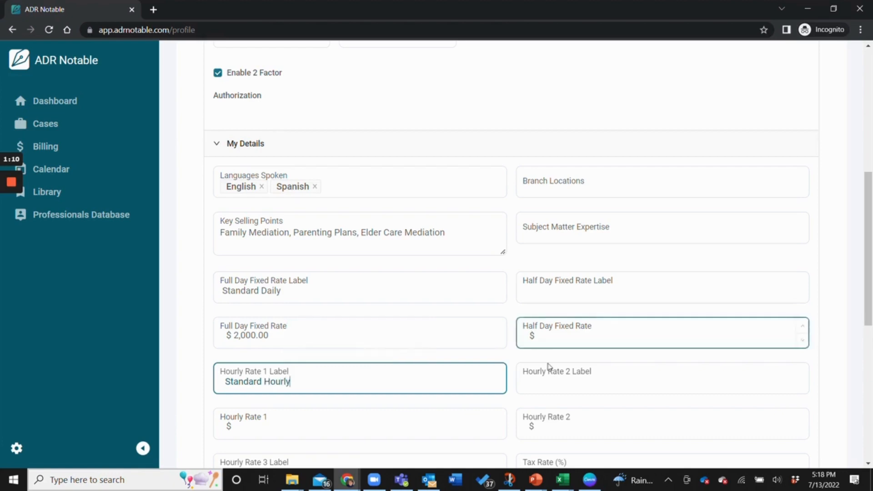
left_click(350, 425)
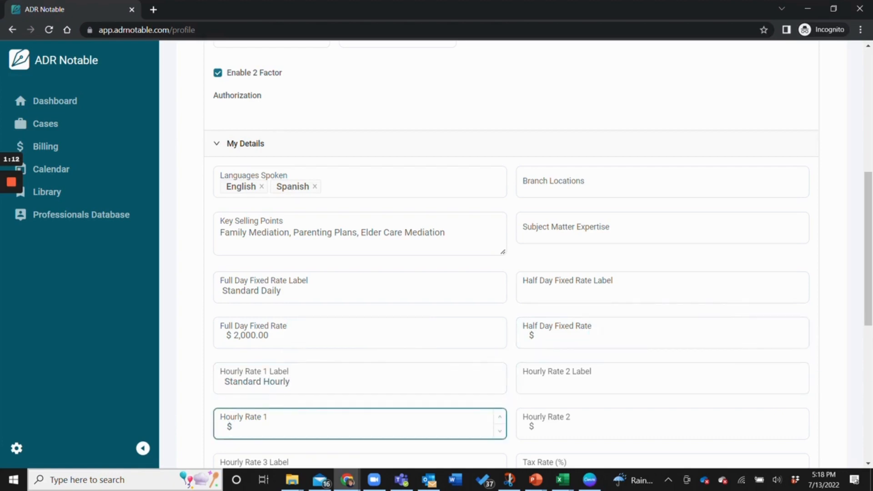
type("2,500")
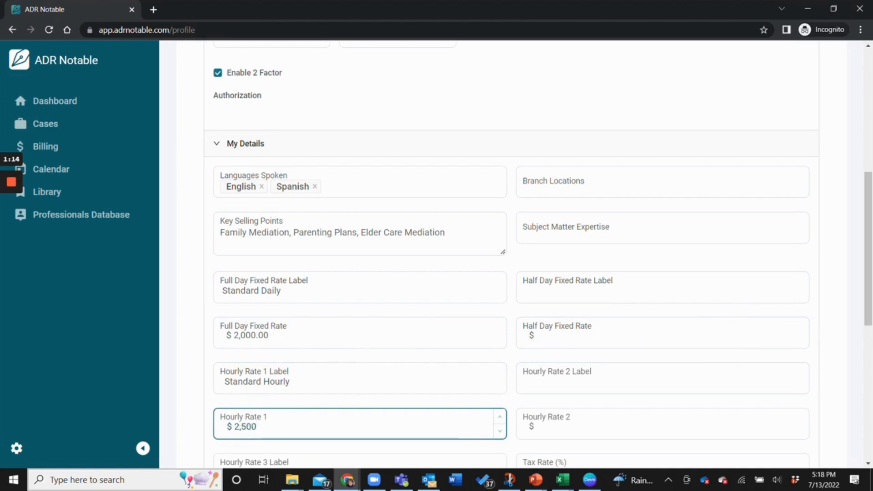
key("BackSpace")
left_click(538, 347)
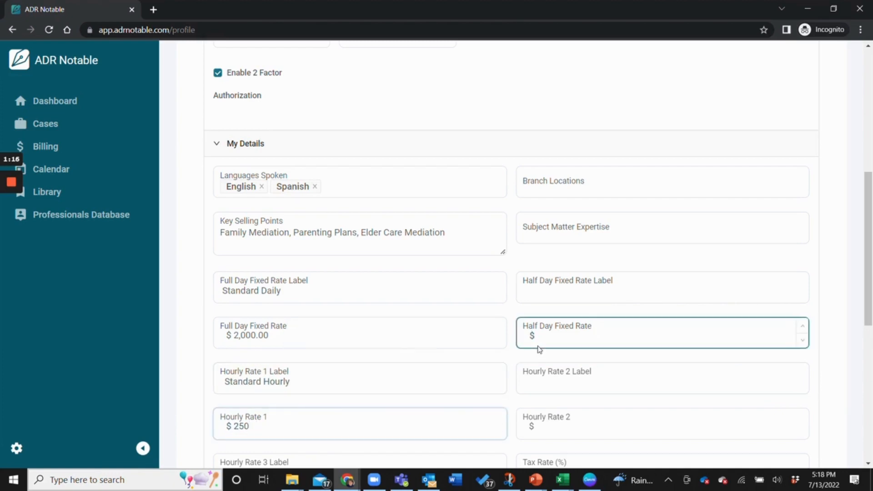
Set the second hourly rate to 'Courts Rate' at $100.
scroll(541, 361, "down", 3)
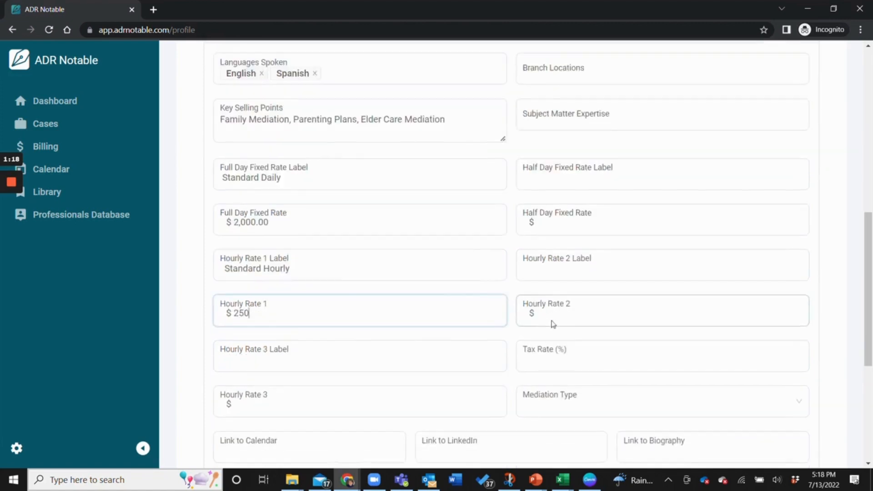
left_click(553, 269)
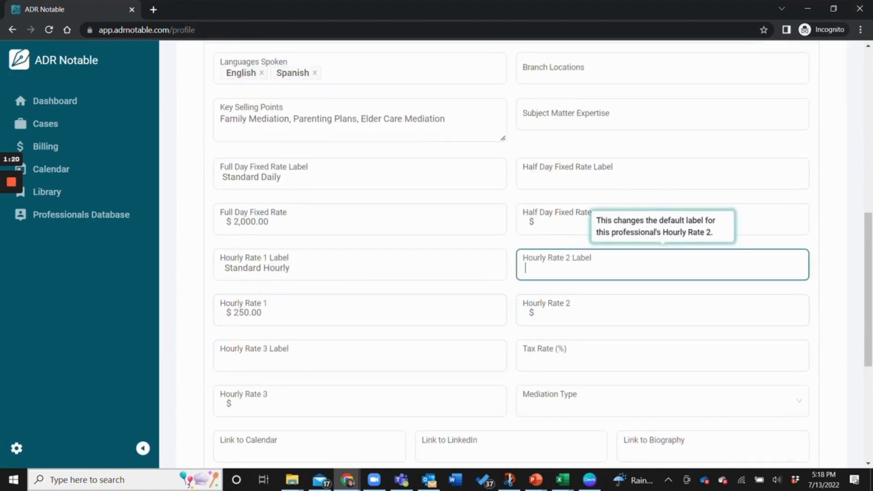
type("Courts Rate")
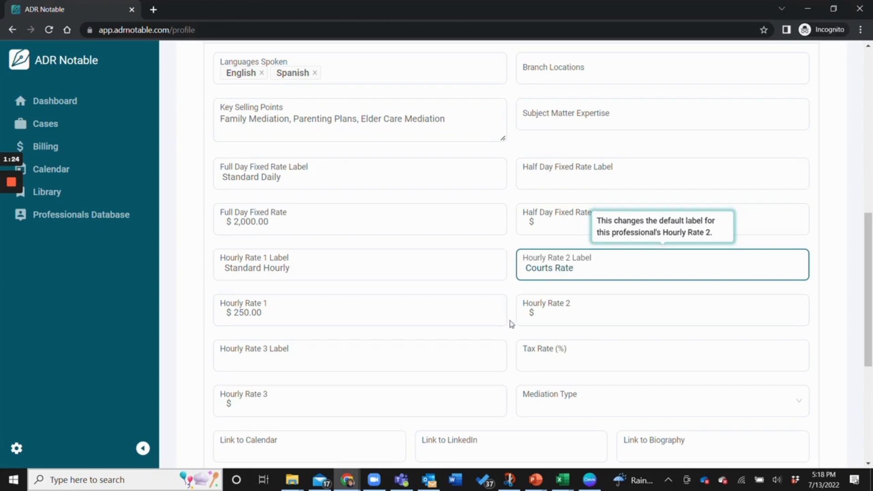
left_click(533, 314)
type("100")
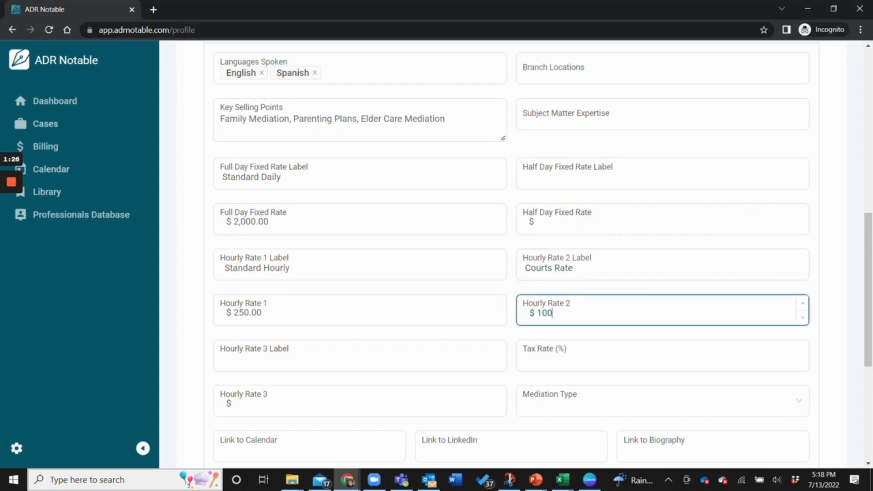
key("Tab")
Expand Mailing Address, Office Address and Administrative Assistant Info, then save the profile with Update.
scroll(536, 250, "down", 4)
left_click(277, 286)
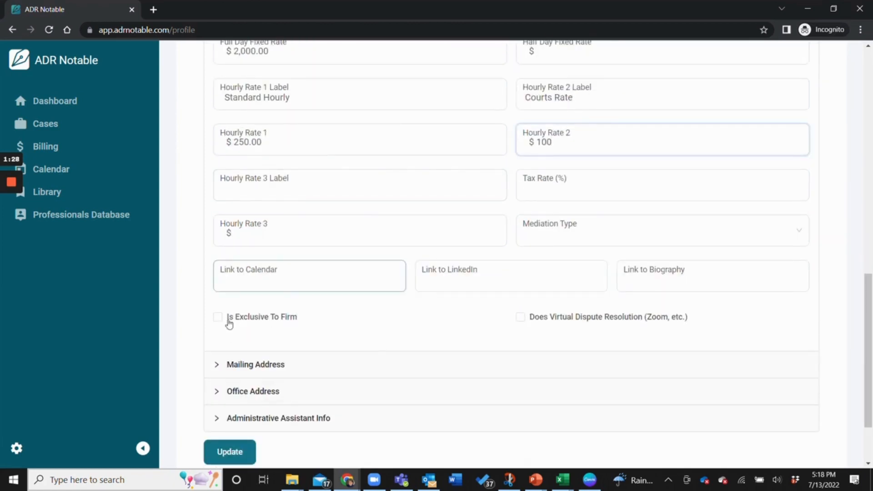
scroll(278, 321, "down", 1)
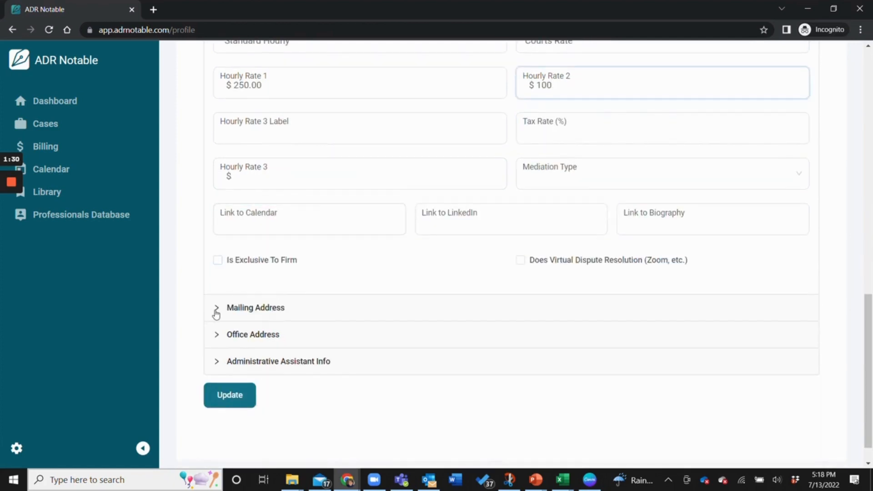
left_click(217, 308)
scroll(223, 351, "down", 2)
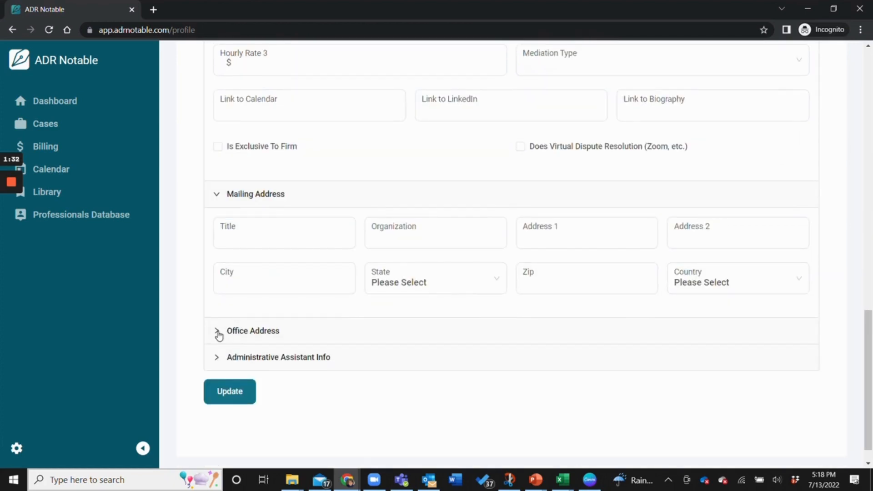
left_click(219, 331)
scroll(222, 360, "down", 3)
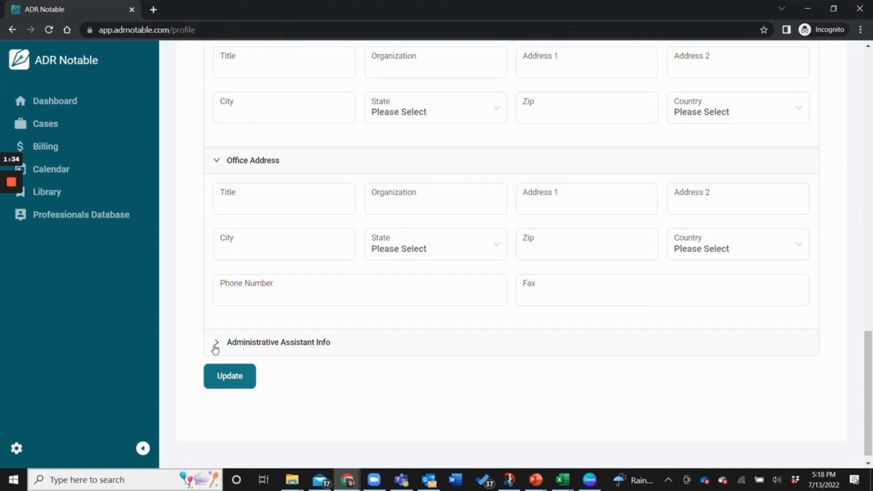
left_click(215, 345)
scroll(236, 333, "down", 1)
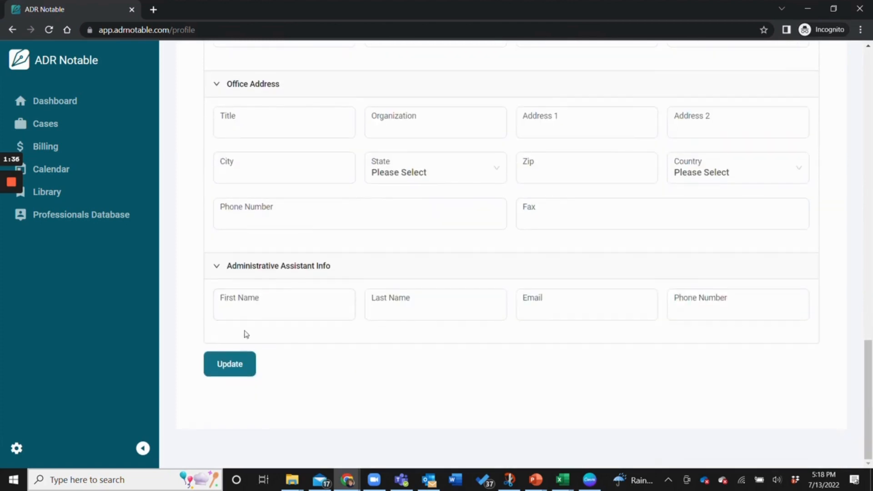
left_click(234, 365)
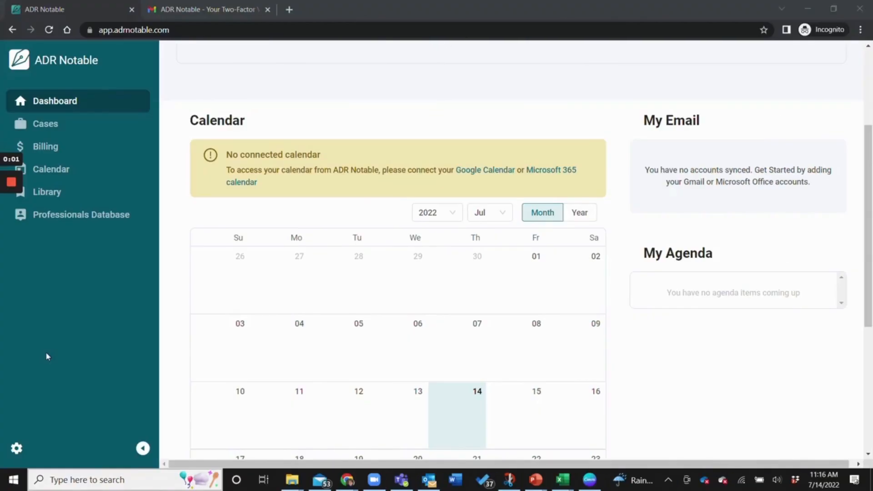
Open the Admin firm's Display / Edit page from Manage Firms.
left_click(16, 451)
left_click(16, 450)
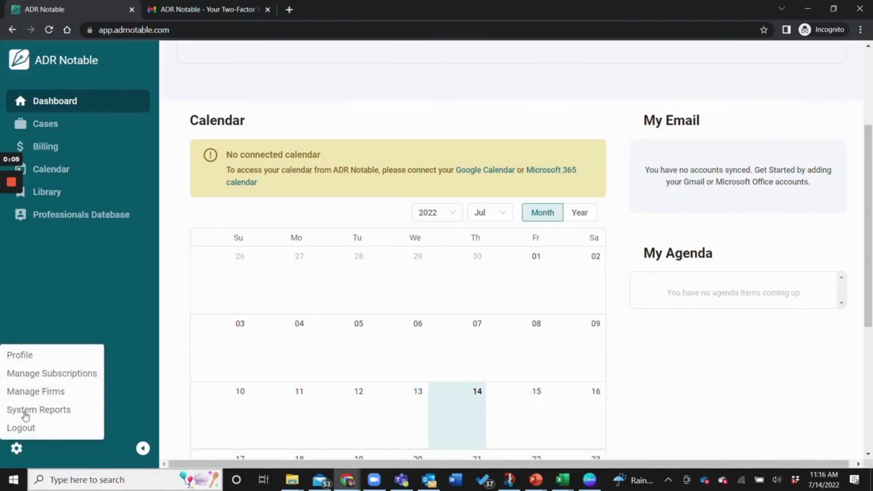
left_click(31, 398)
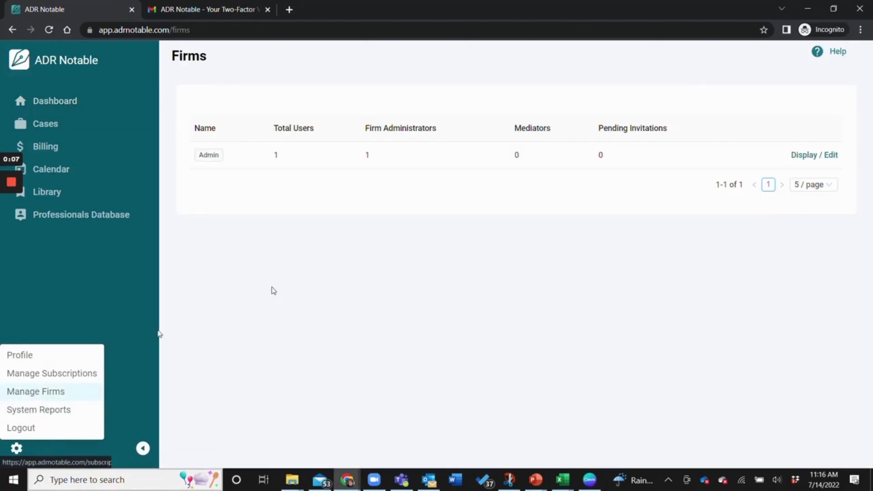
left_click(813, 155)
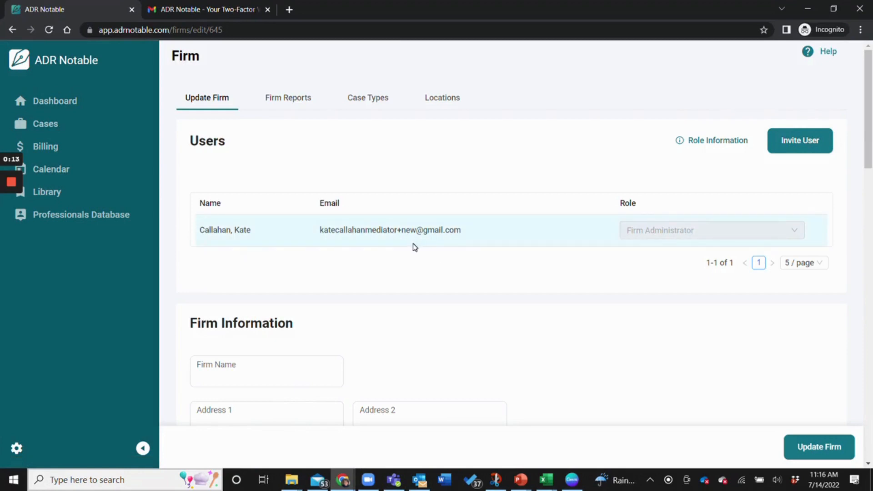
Enter the mediation group's name in the Firm Name field.
scroll(377, 304, "down", 3)
left_click(334, 264)
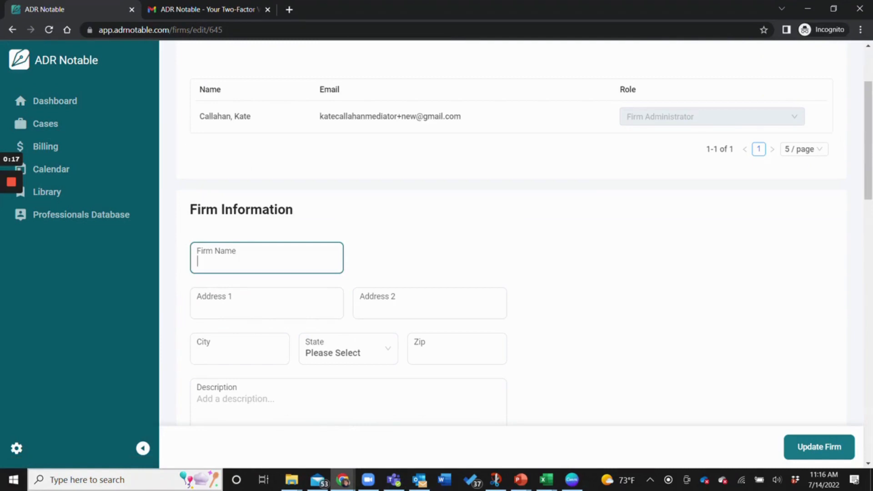
type("Callahan Famil")
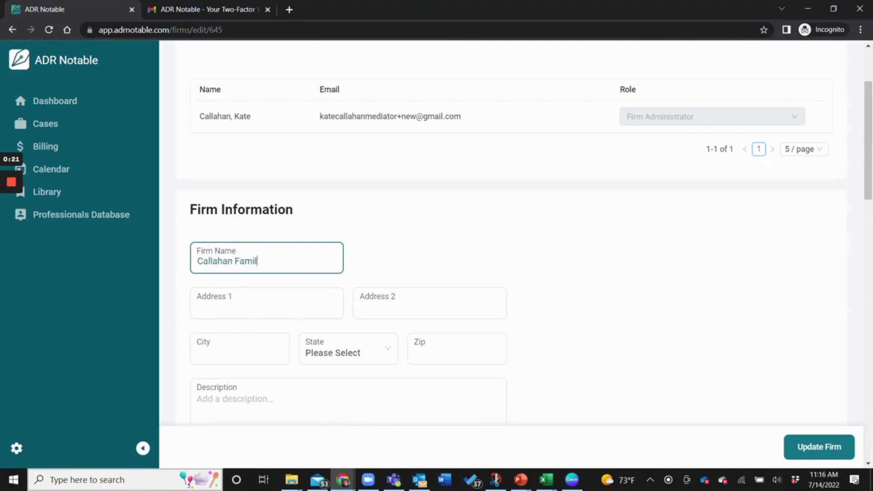
type("y Mediation Group")
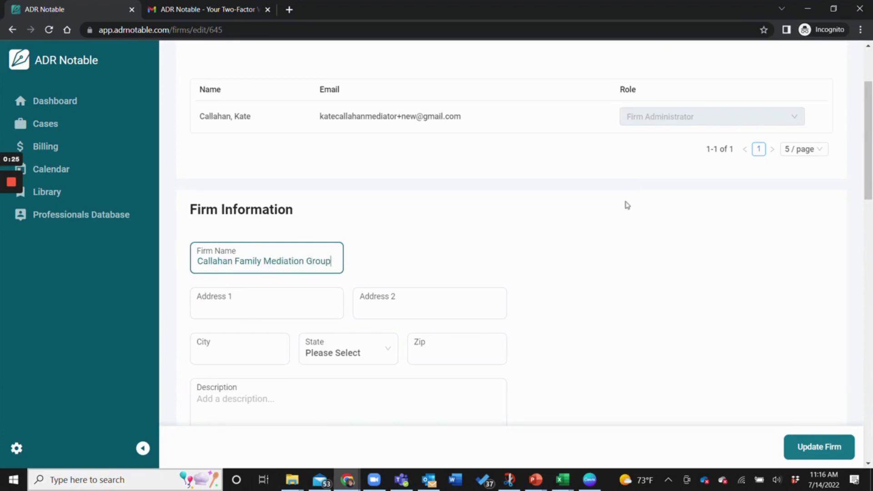
scroll(647, 210, "up", 3)
scroll(648, 210, "down", 3)
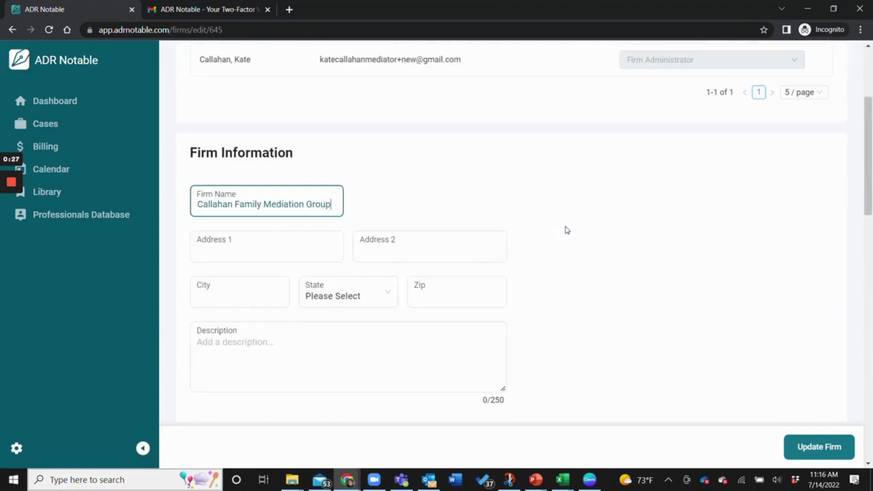
left_click(538, 359)
scroll(620, 343, "down", 2)
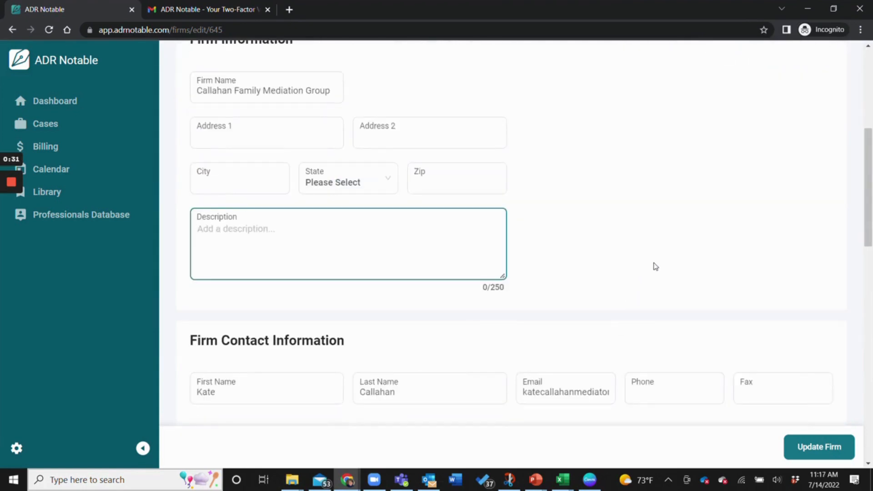
scroll(655, 263, "up", 5)
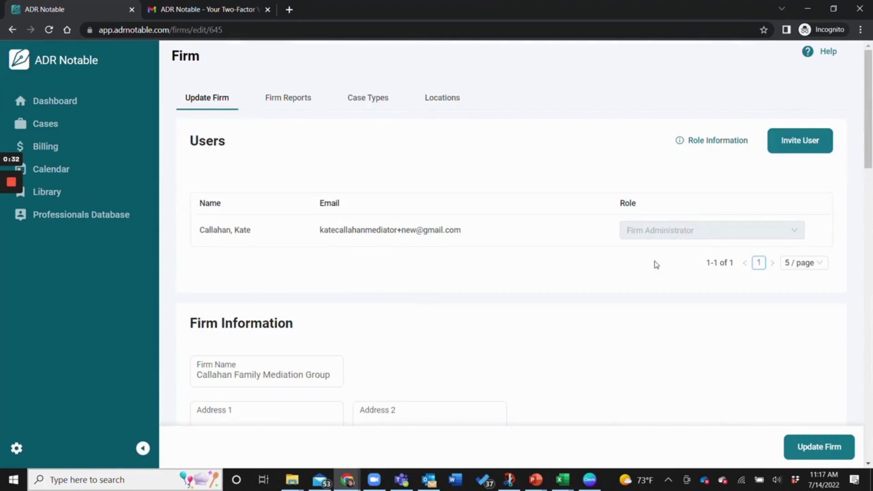
Invite a new user to the firm using the pasted e-mail address.
left_click(800, 149)
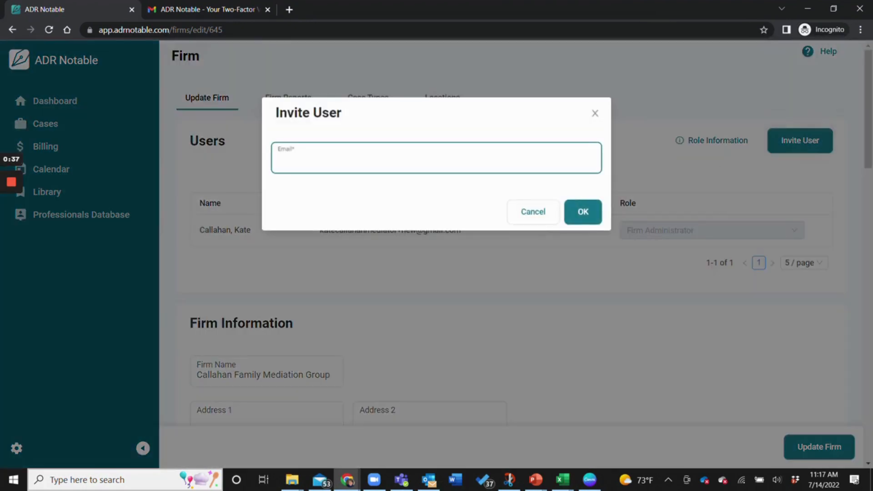
key("ctrl+v")
left_click(581, 214)
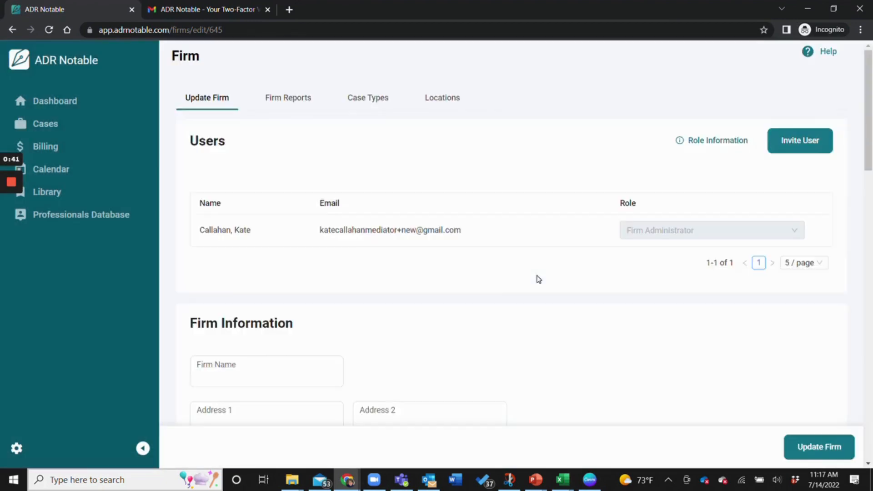
Resend the pending invitation e-mail and confirm with Yes.
scroll(479, 296, "down", 11)
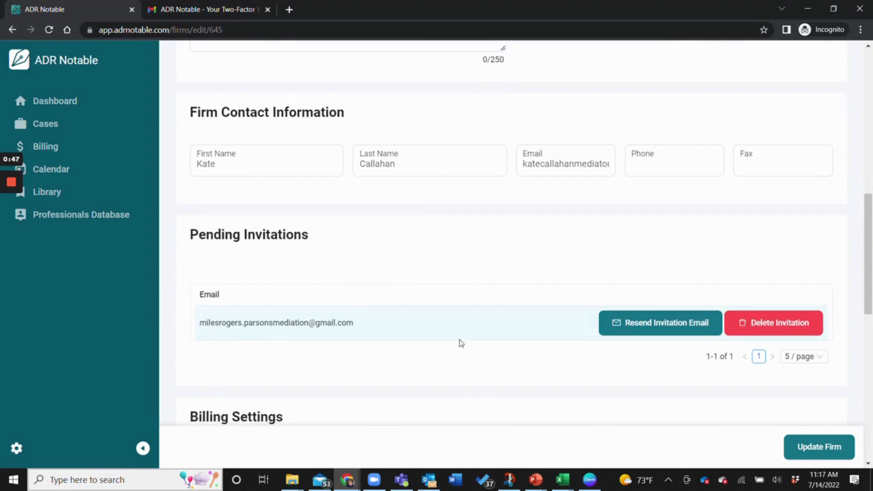
left_click(661, 329)
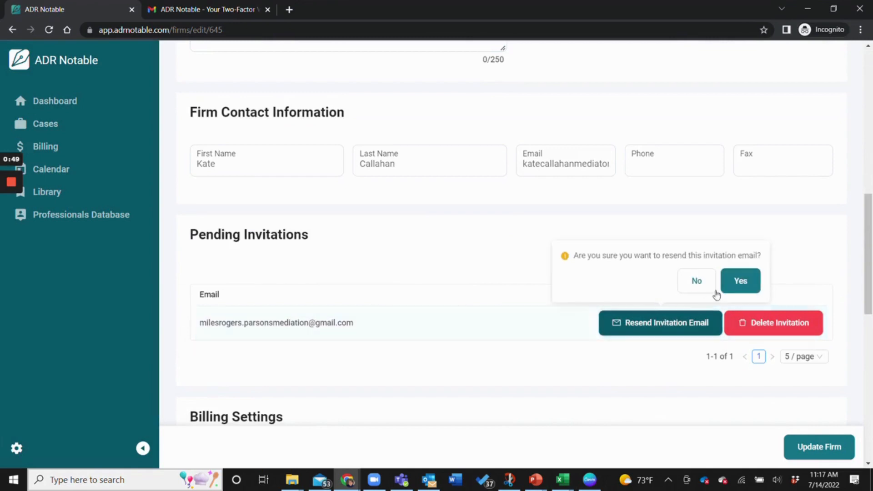
left_click(740, 282)
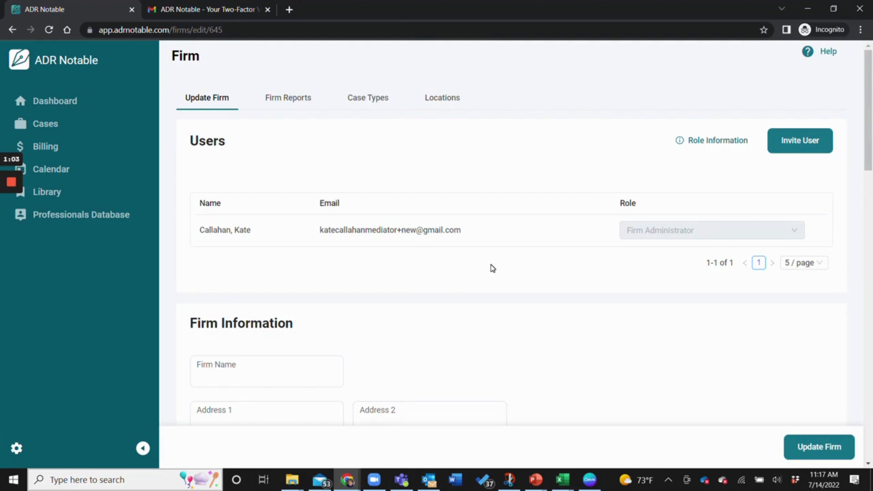
left_click(681, 145)
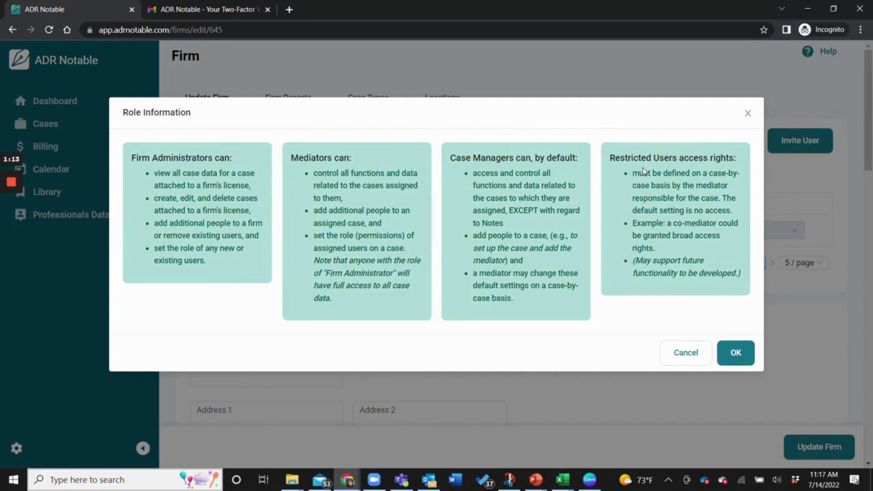
left_click(687, 354)
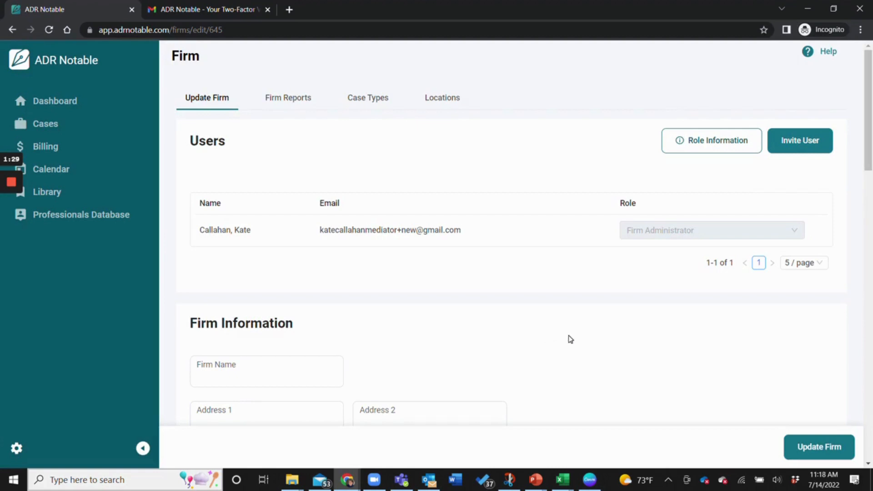
mouse_move(11, 207)
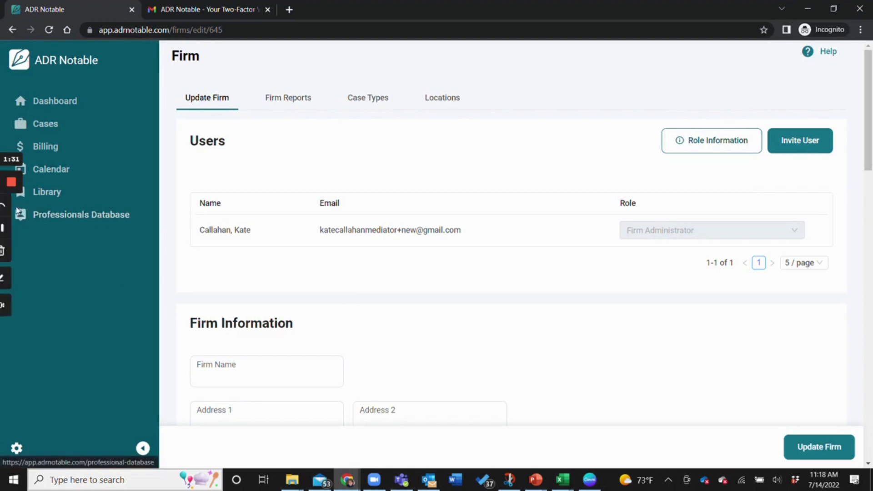
left_click(11, 228)
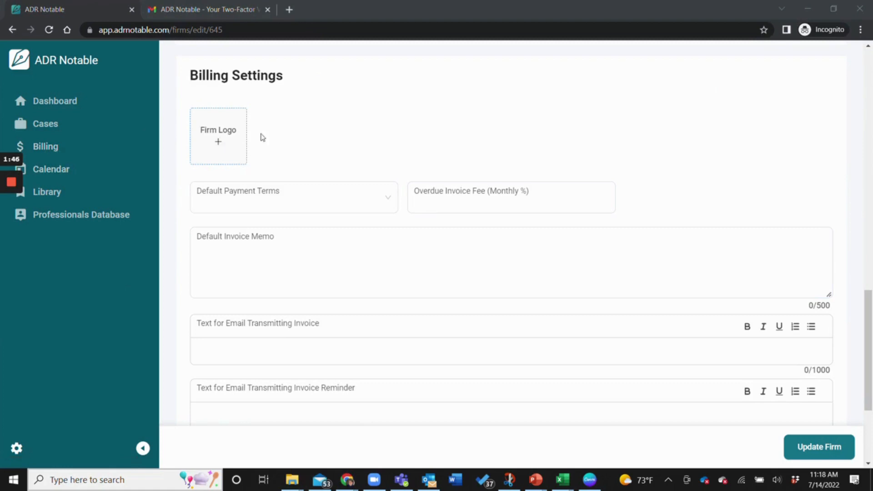
left_click(386, 202)
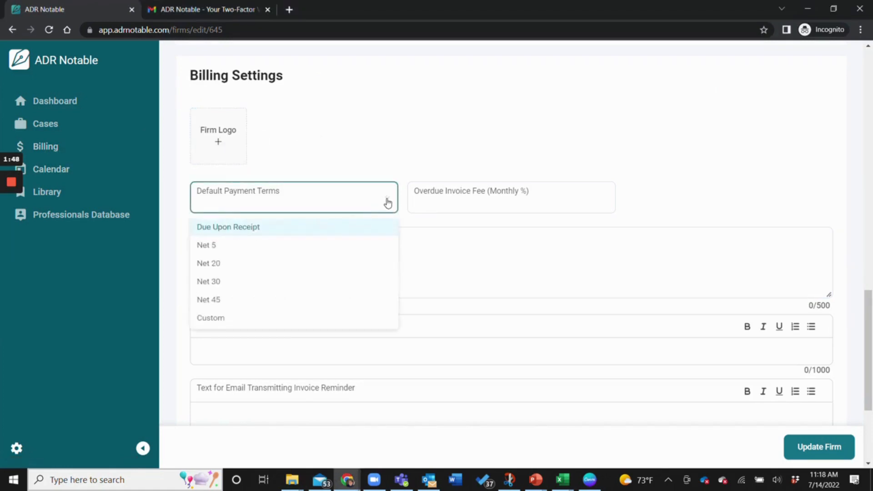
mouse_move(468, 200)
left_click(422, 200)
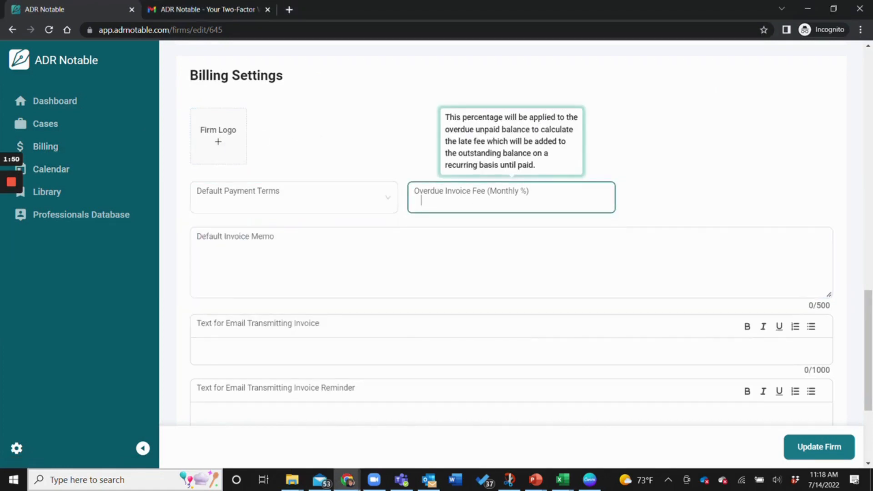
key("Tab")
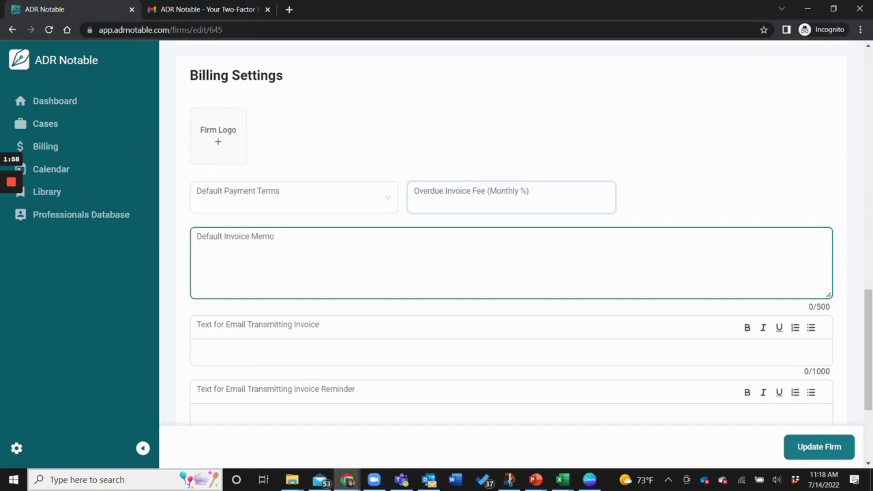
scroll(335, 277, "down", 4)
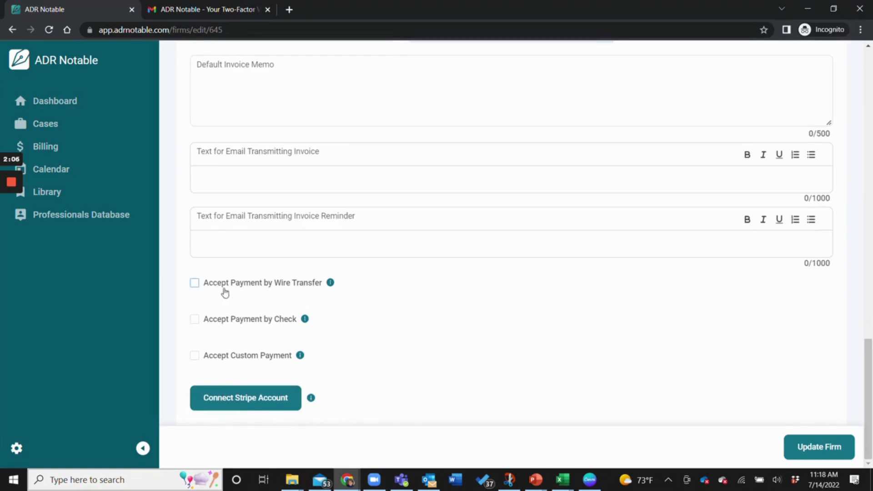
Accept payment by wire transfer, check and custom payment, then click Update Firm.
left_click(195, 284)
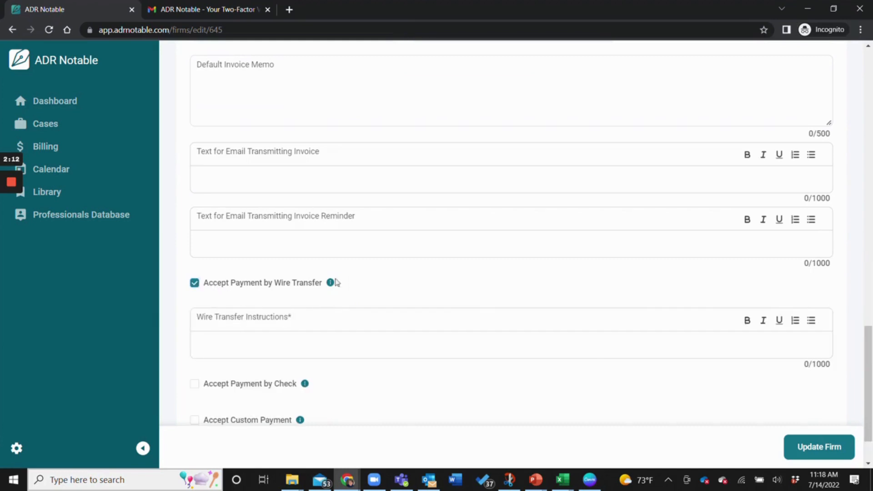
mouse_move(330, 282)
scroll(263, 341, "down", 1)
left_click(194, 320)
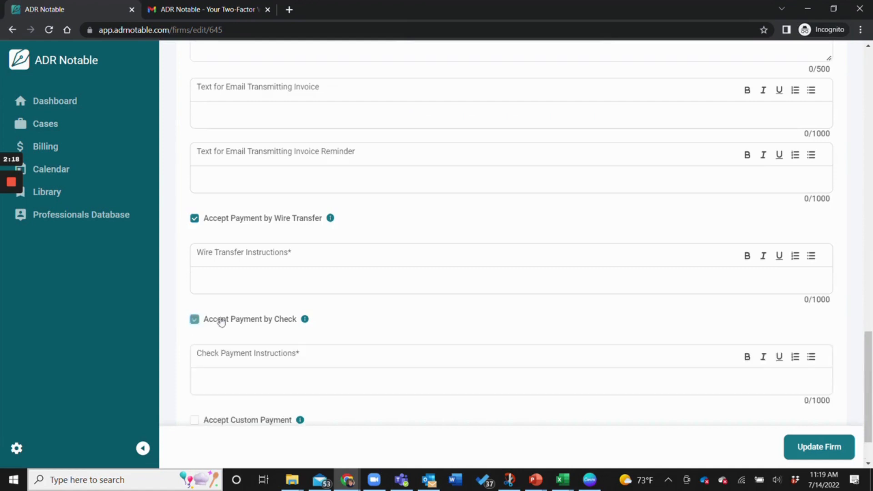
scroll(195, 325, "down", 1)
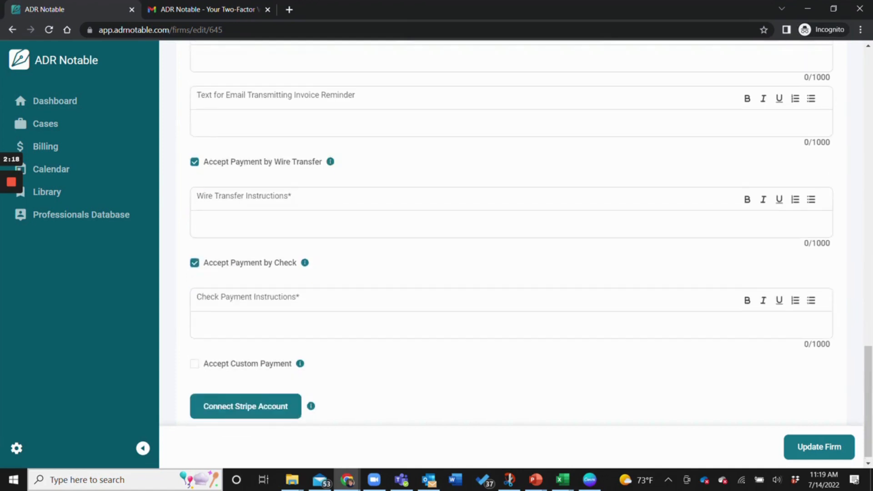
left_click(196, 358)
scroll(395, 356, "down", 1)
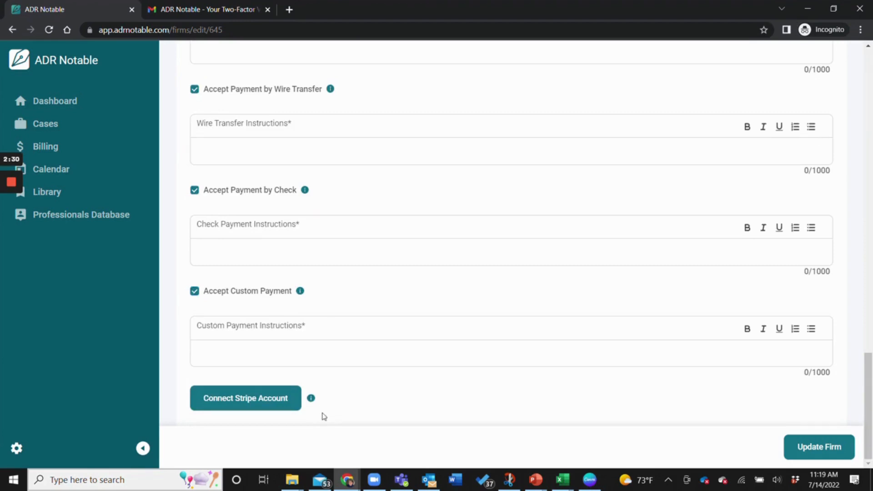
mouse_move(312, 399)
scroll(683, 393, "up", 1)
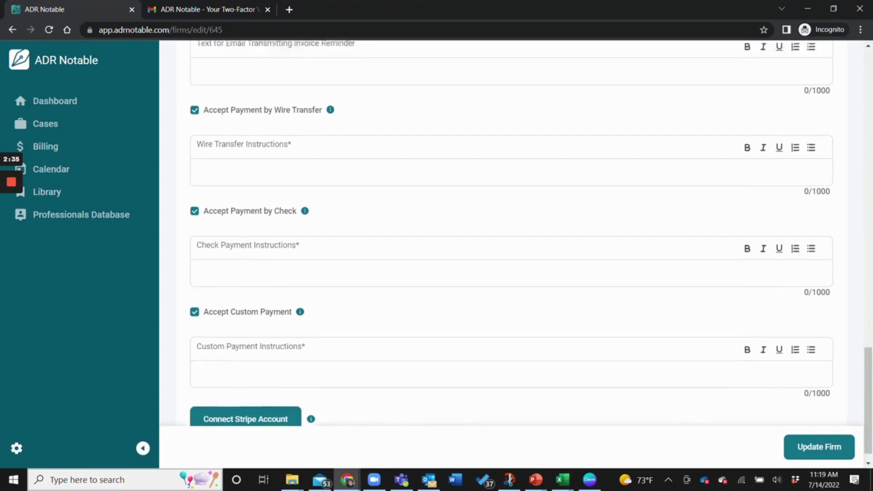
left_click(814, 447)
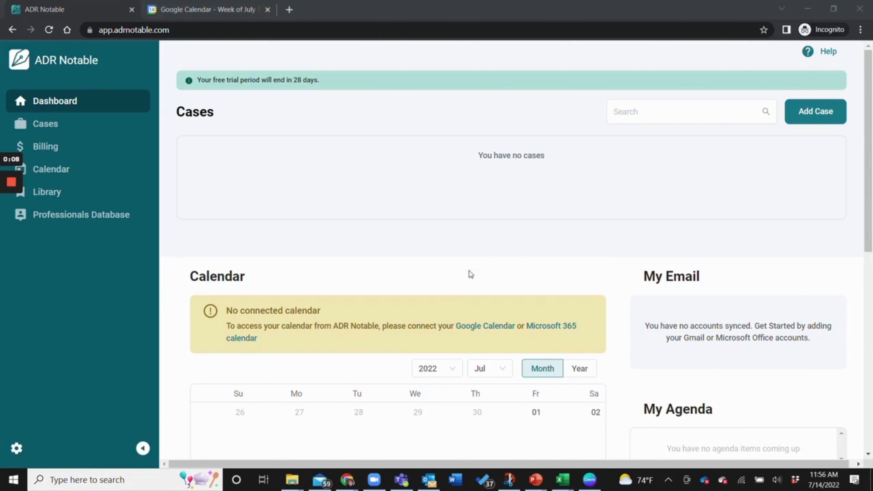
Connect Google Calendar from the dashboard notice and review the July events like McCoy Mediation.
scroll(486, 331, "down", 4)
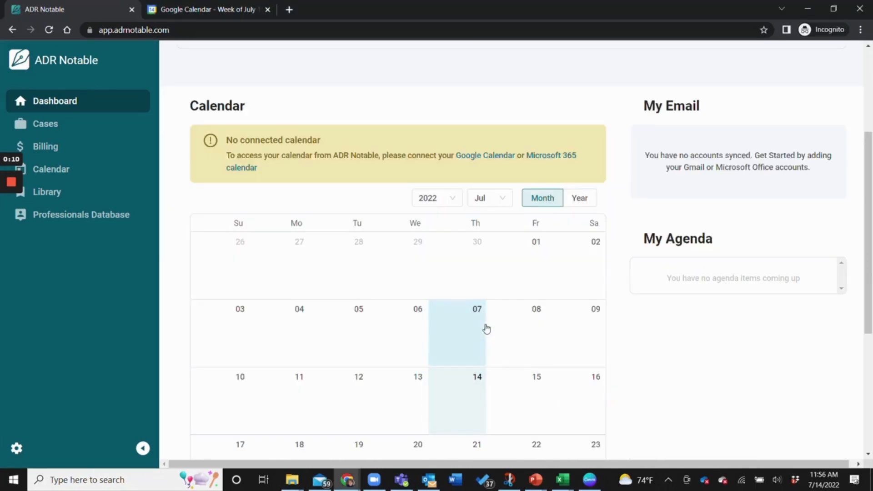
left_click(496, 158)
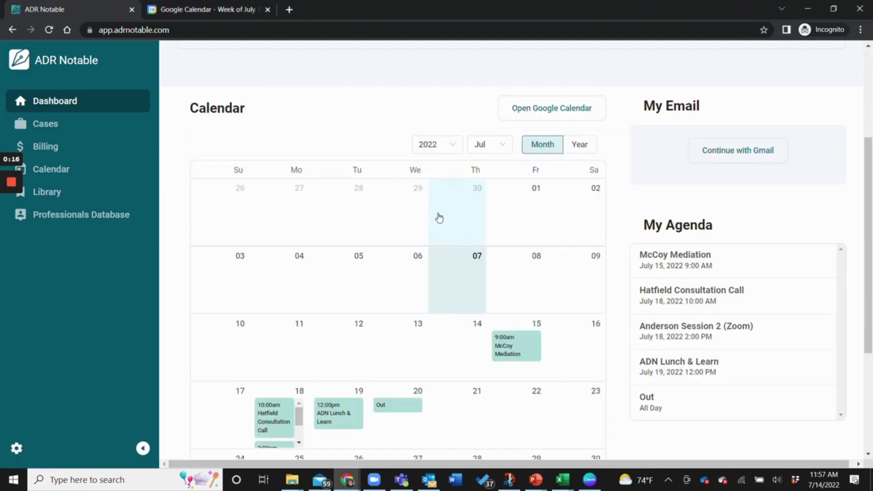
scroll(370, 244, "down", 3)
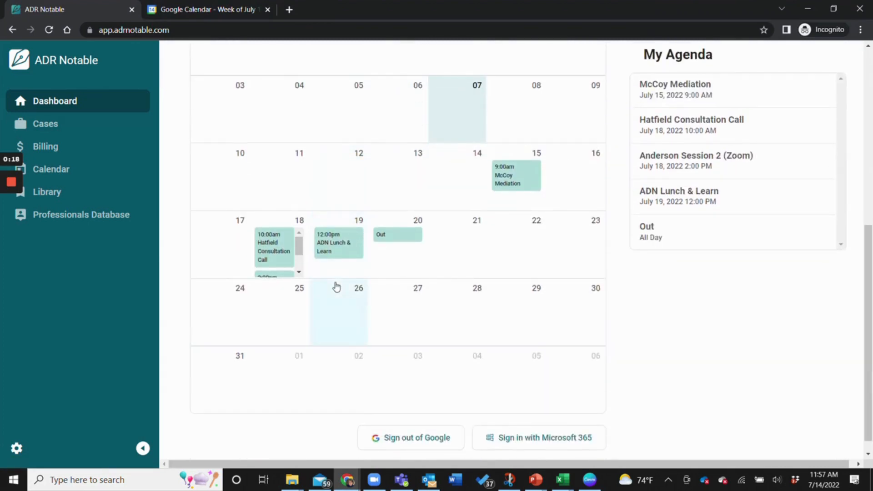
scroll(481, 207, "down", 1)
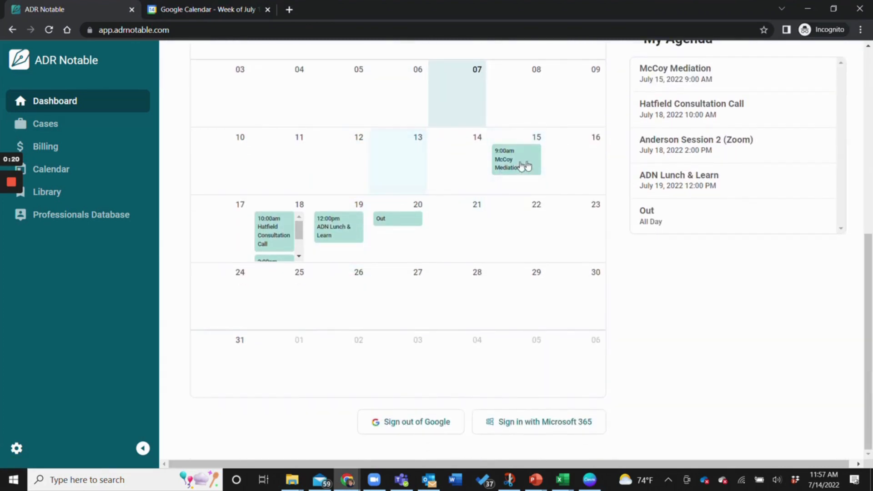
scroll(563, 209, "up", 1)
scroll(614, 200, "up", 1)
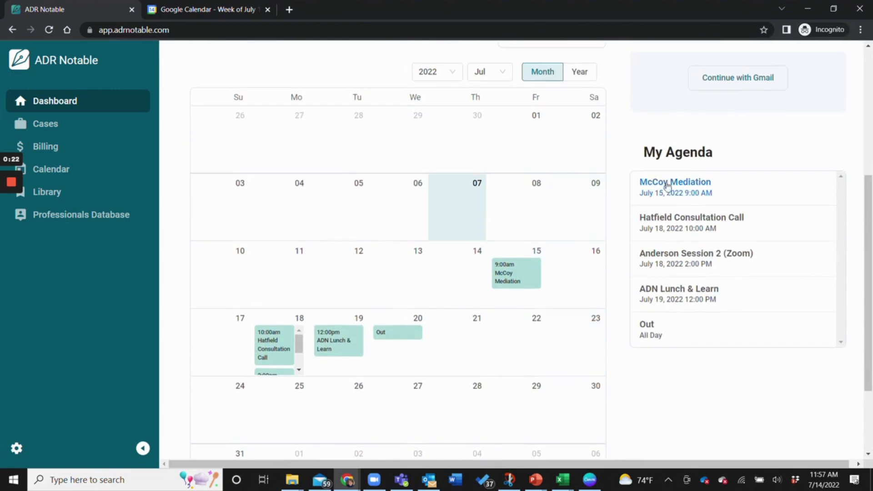
scroll(682, 294, "up", 2)
scroll(727, 268, "up", 1)
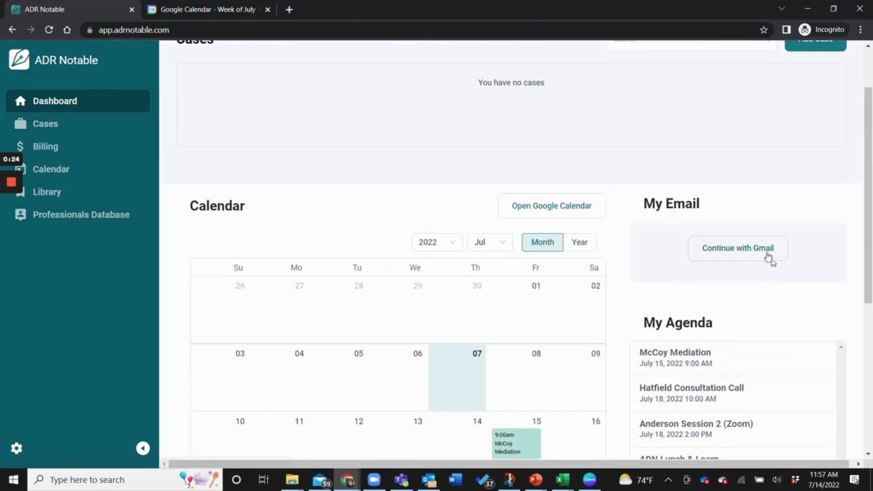
Link Gmail with the existing Google account, then return to the ADR Notable dashboard tab.
left_click(752, 251)
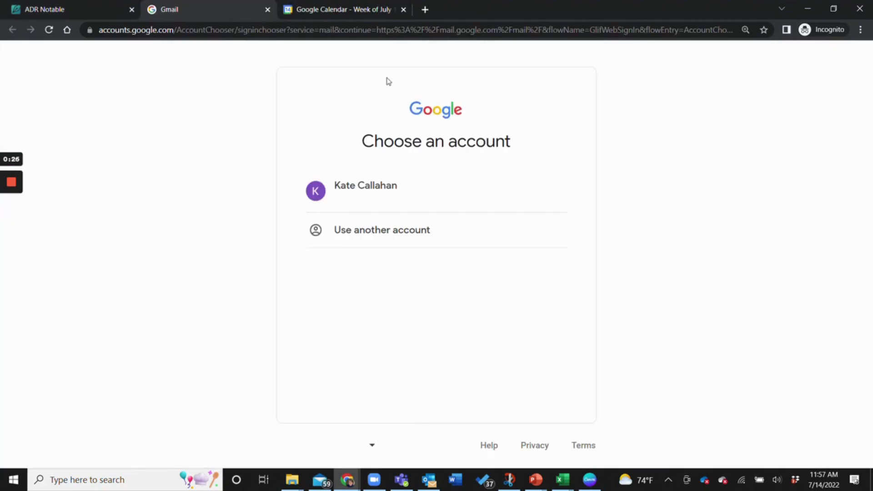
left_click(362, 192)
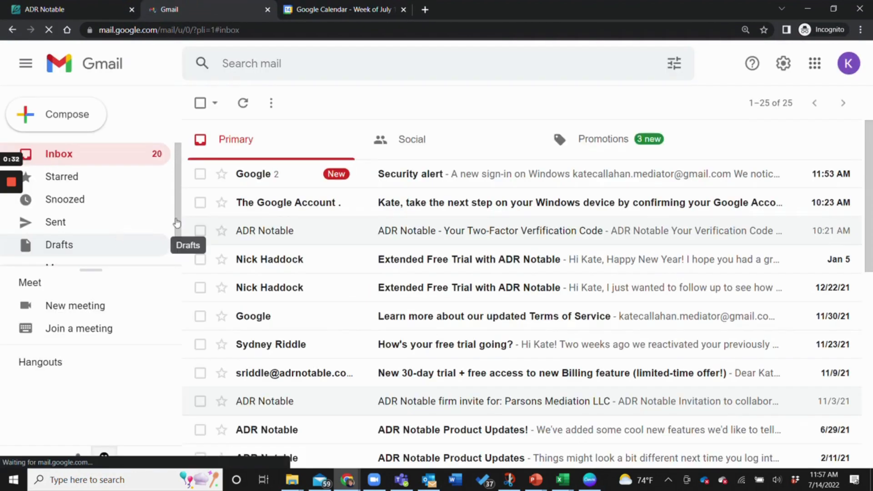
left_click(97, 4)
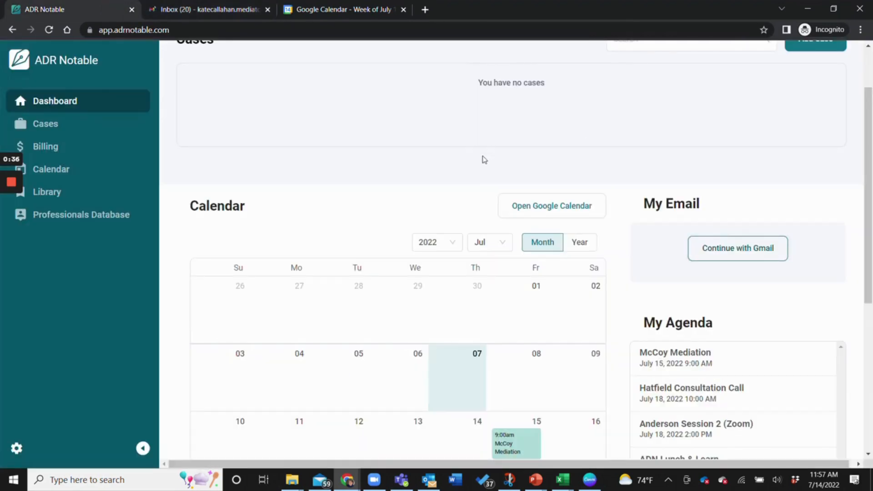
scroll(471, 173, "down", 6)
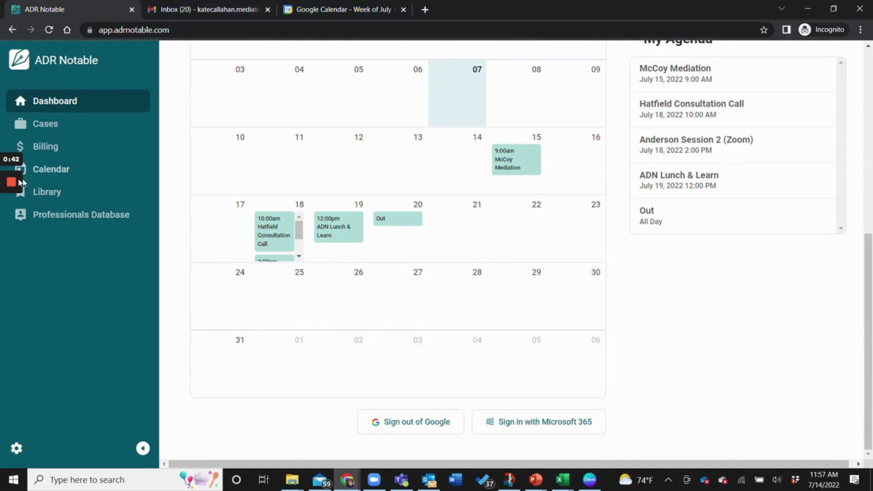
mouse_move(12, 185)
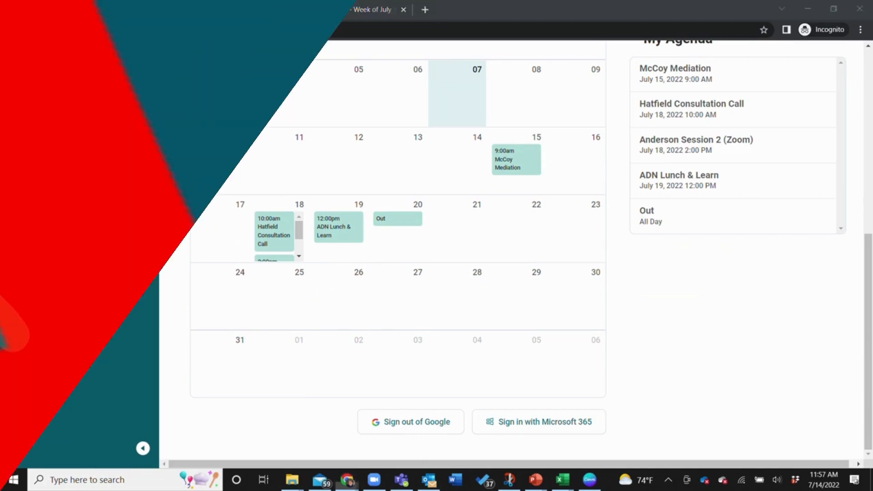